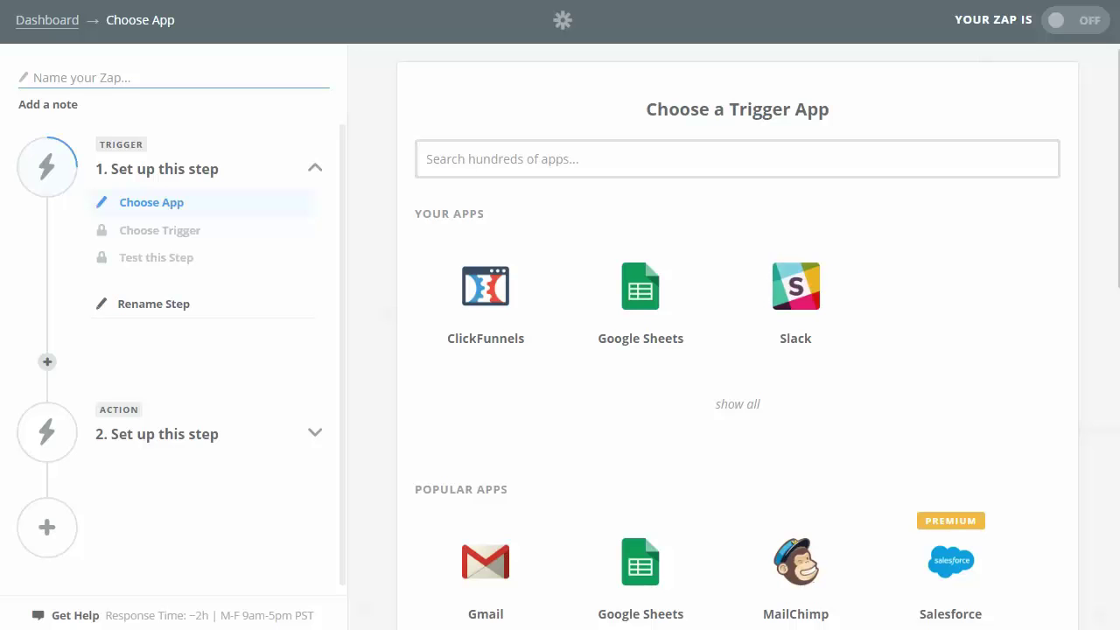
- Set ClickFunnels New Purchase as the trigger using ClickFunnels Account #1
{"action": "left_click", "coordinate": [480, 342]}
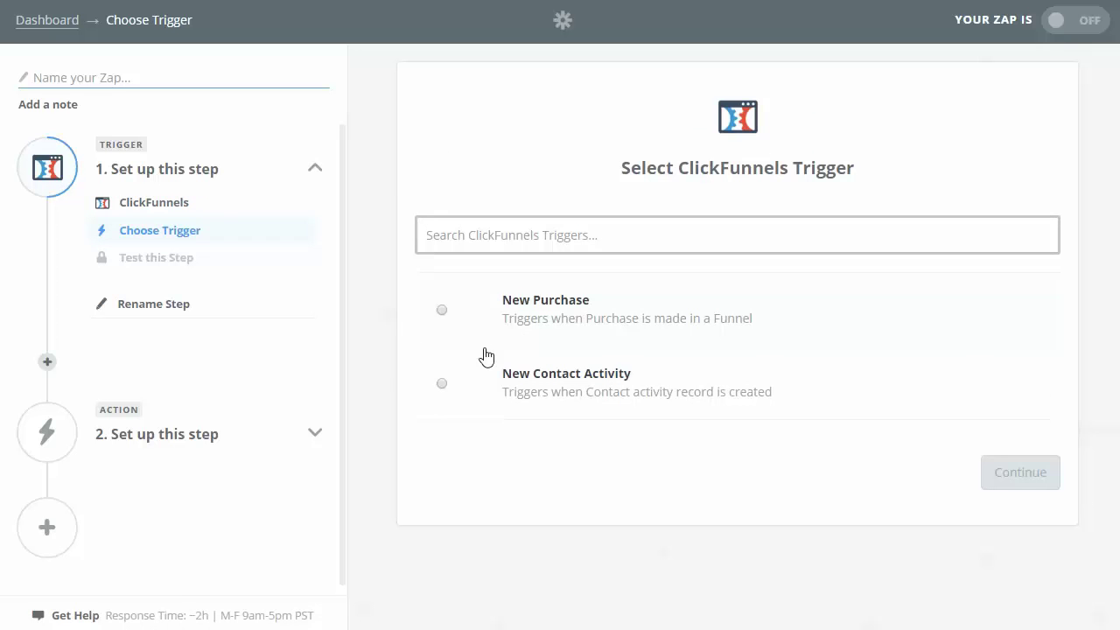
{"action": "left_click", "coordinate": [505, 320]}
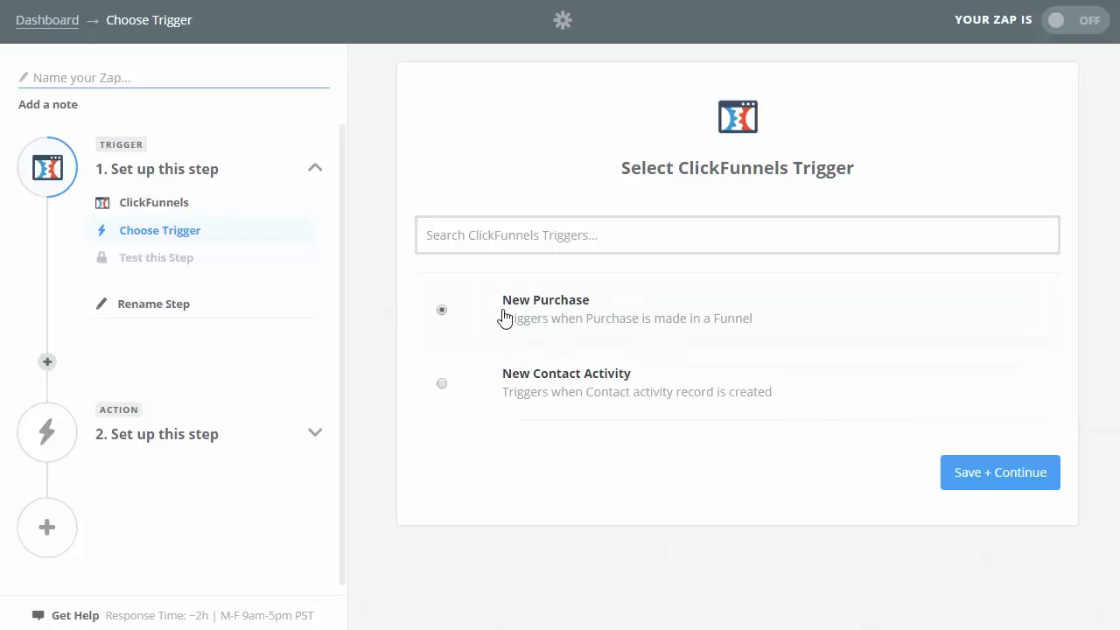
{"action": "left_click", "coordinate": [984, 482]}
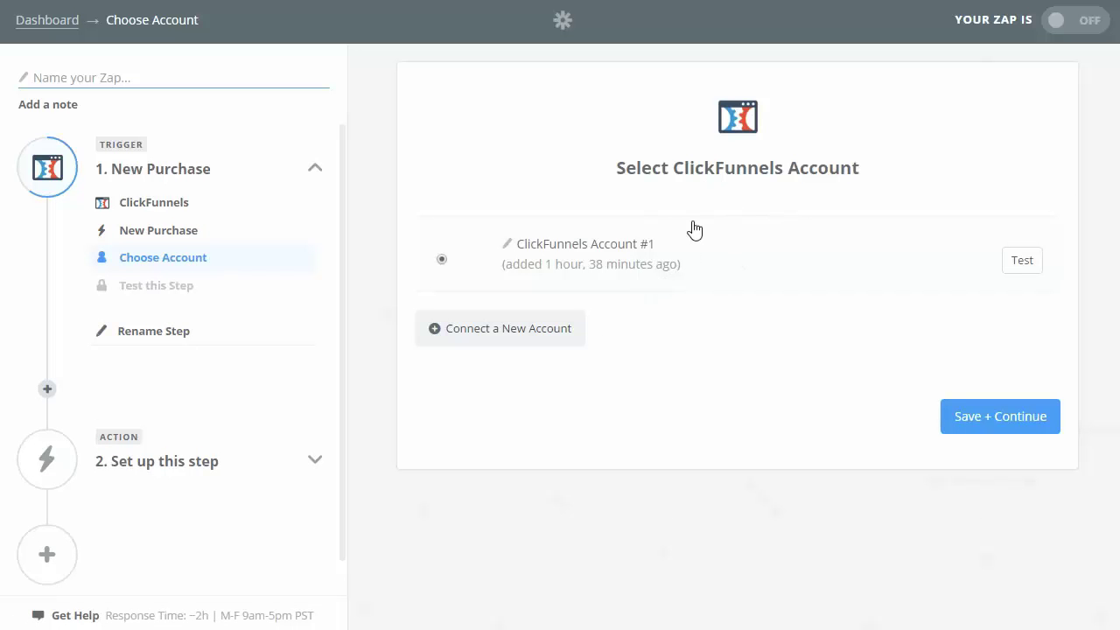
{"action": "left_click", "coordinate": [957, 418]}
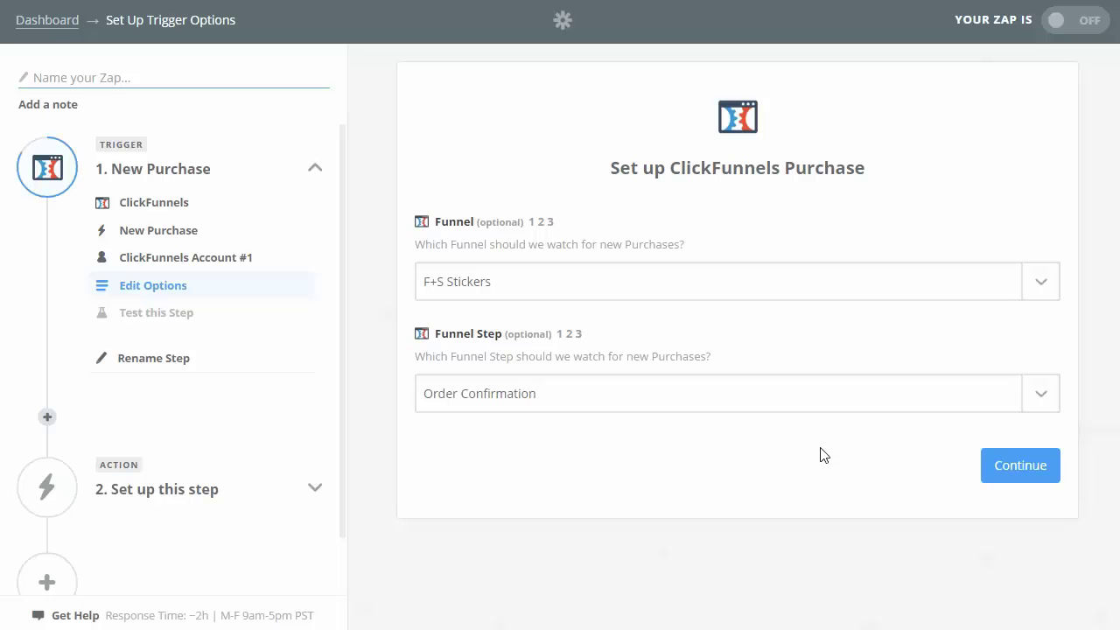
- Accept F+S Stickers as the funnel and Order Confirmation as the funnel step
{"action": "left_click", "coordinate": [1015, 477]}
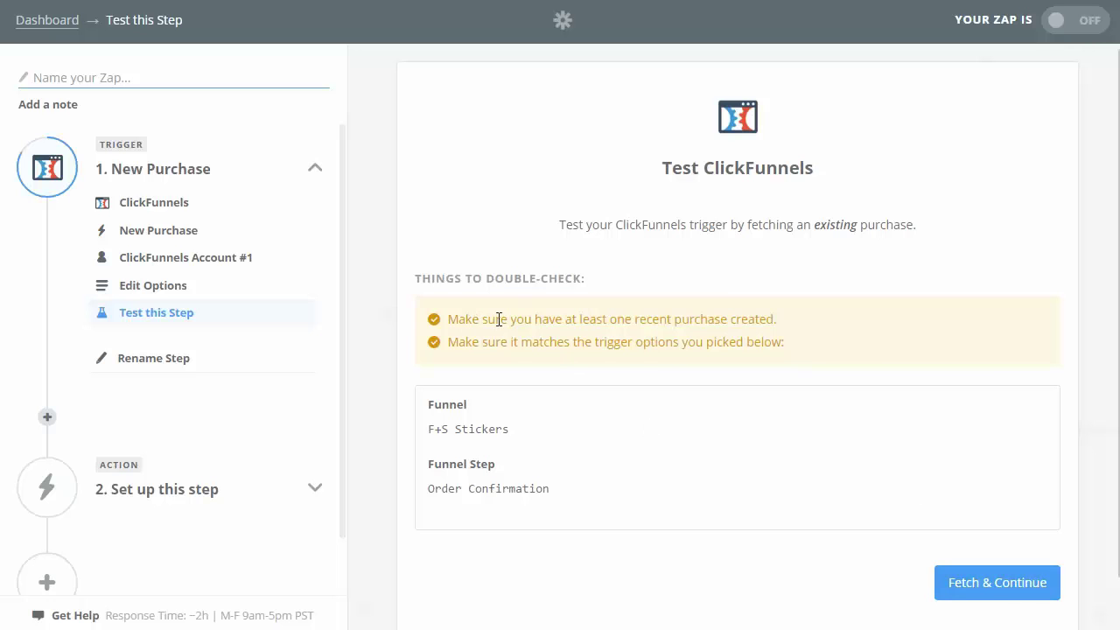
- Fetch an existing purchase to test the ClickFunnels trigger, then proceed to the action step
{"action": "left_click", "coordinate": [988, 593]}
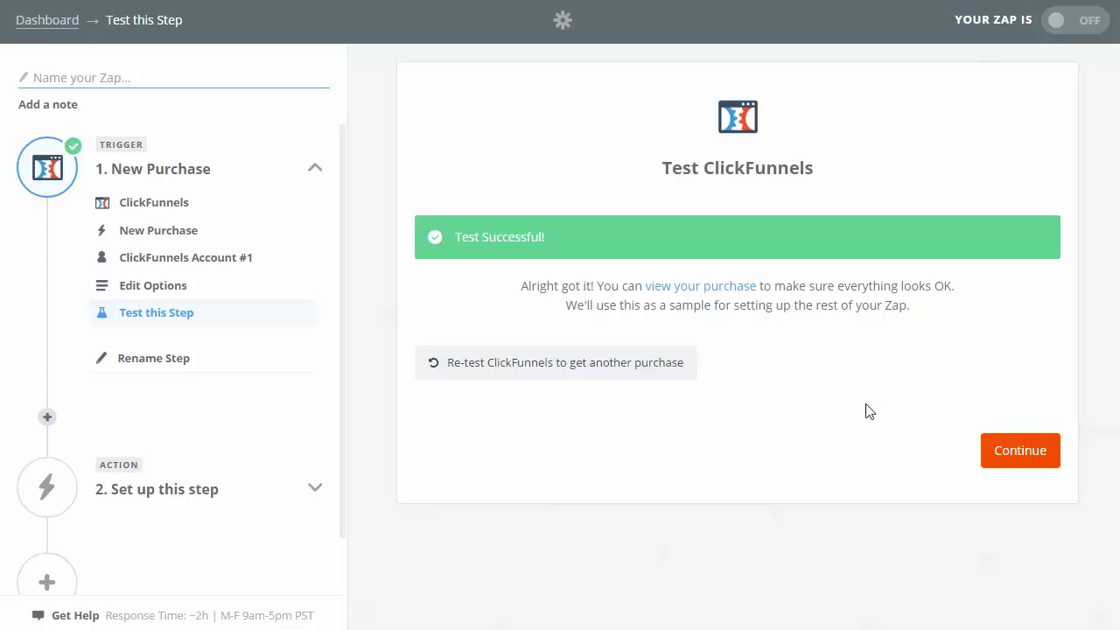
{"action": "left_click", "coordinate": [1005, 464]}
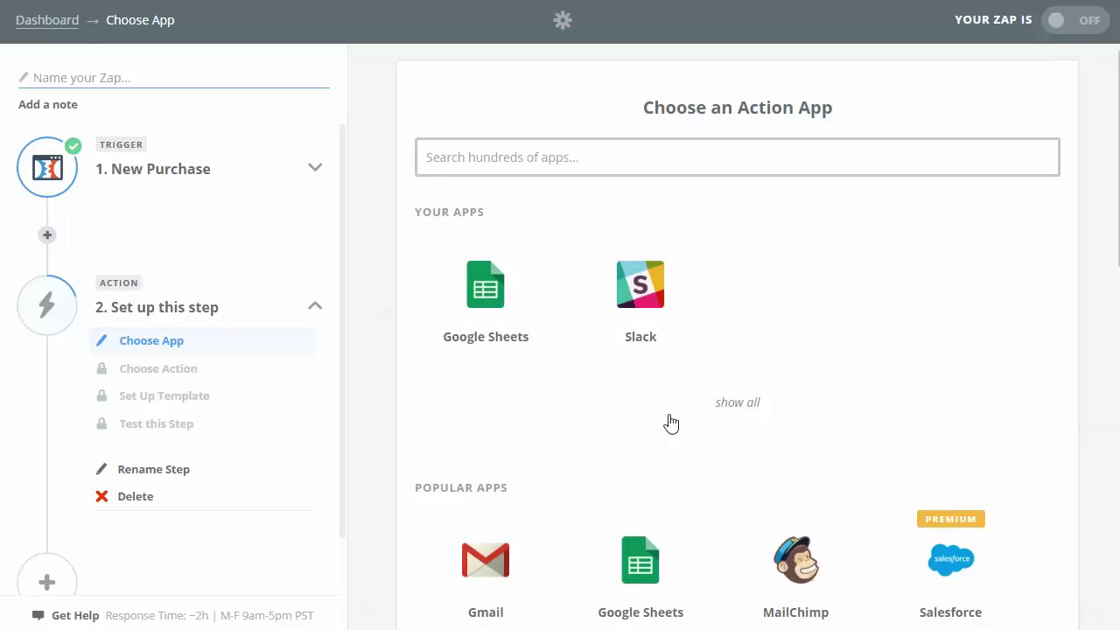
- Set the action to Google Sheets Create Spreadsheet Row with the connected Google account
{"action": "scroll", "coordinate": [683, 420], "scroll_direction": "down", "scroll_amount": 4}
{"action": "scroll", "coordinate": [695, 420], "scroll_direction": "down", "scroll_amount": 1}
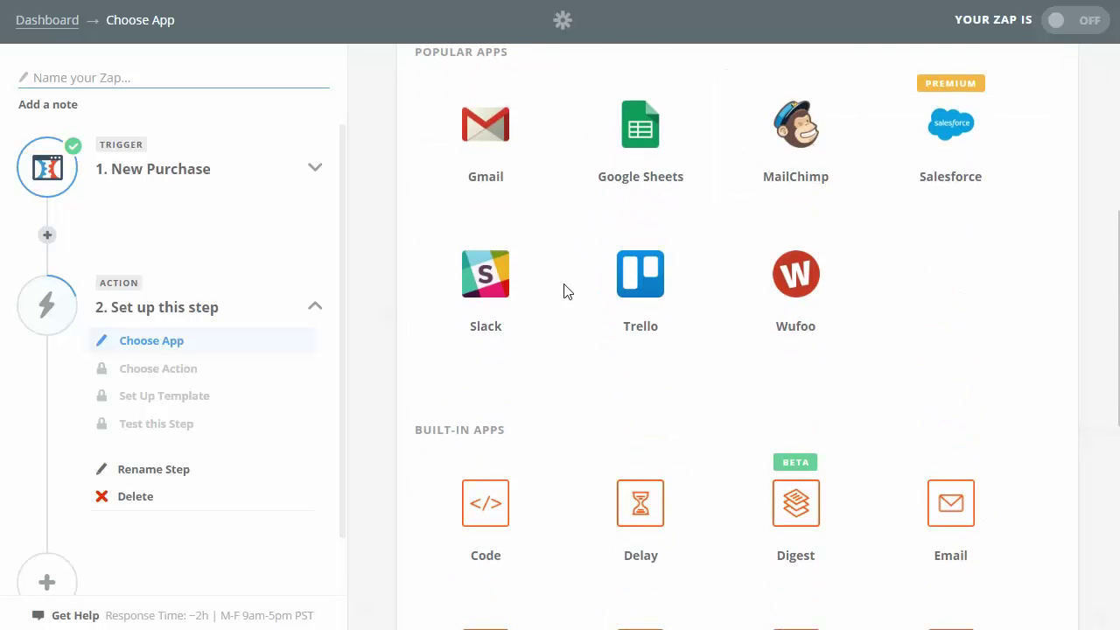
{"action": "scroll", "coordinate": [662, 376], "scroll_direction": "up", "scroll_amount": 6}
{"action": "left_click", "coordinate": [506, 313]}
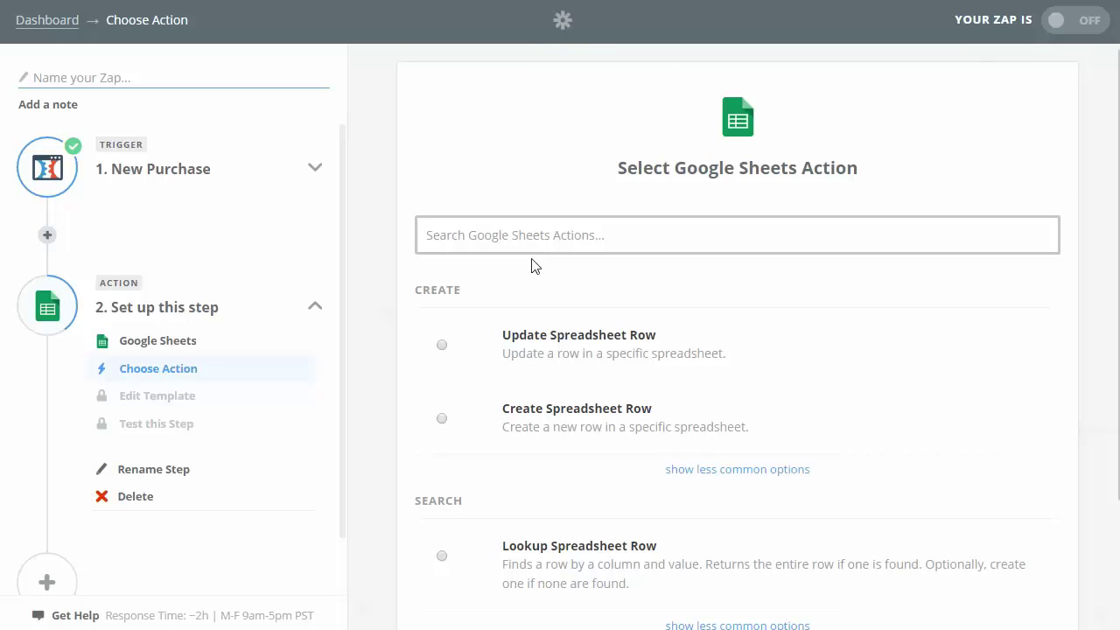
{"action": "left_click", "coordinate": [520, 409]}
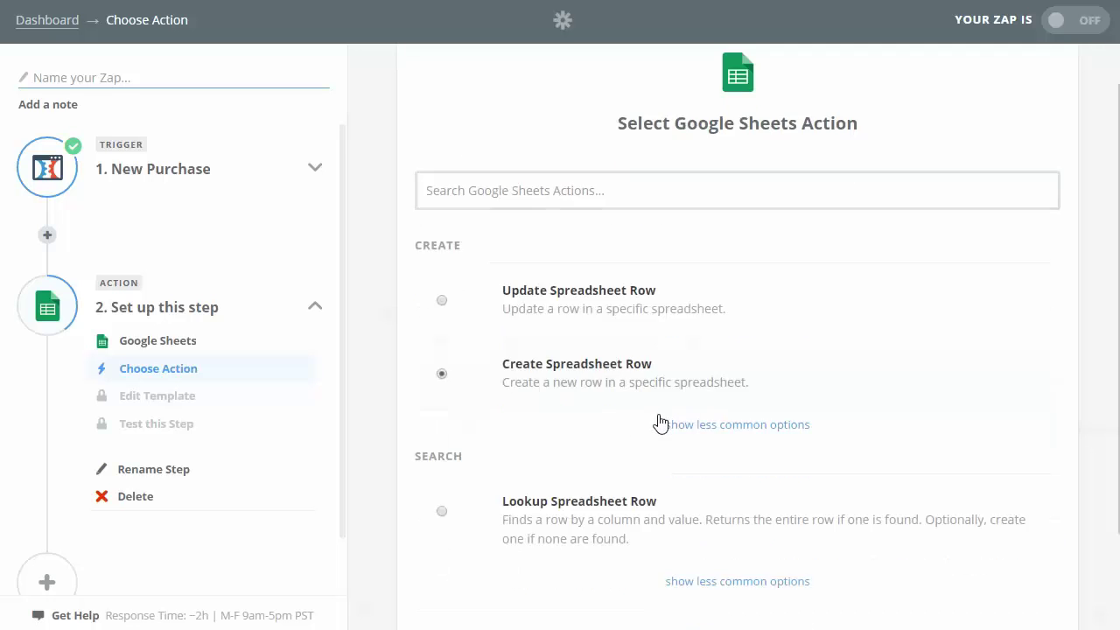
{"action": "left_click", "coordinate": [995, 532]}
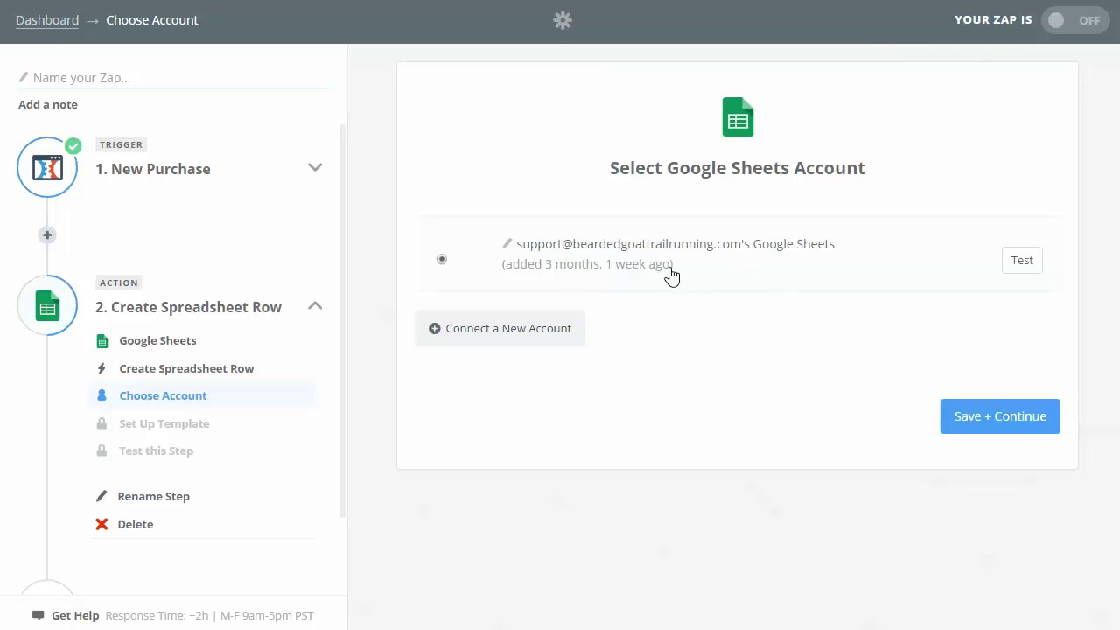
{"action": "left_click", "coordinate": [964, 418]}
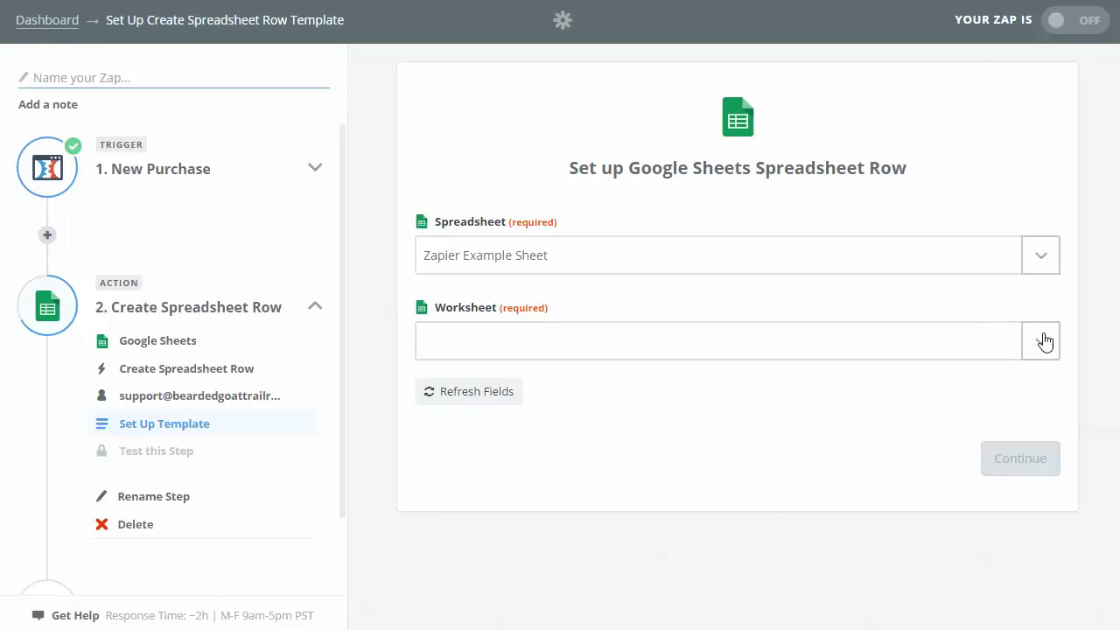
- Choose Sheet1 as the worksheet and browse the purchase fields available for name
{"action": "left_click", "coordinate": [1044, 341]}
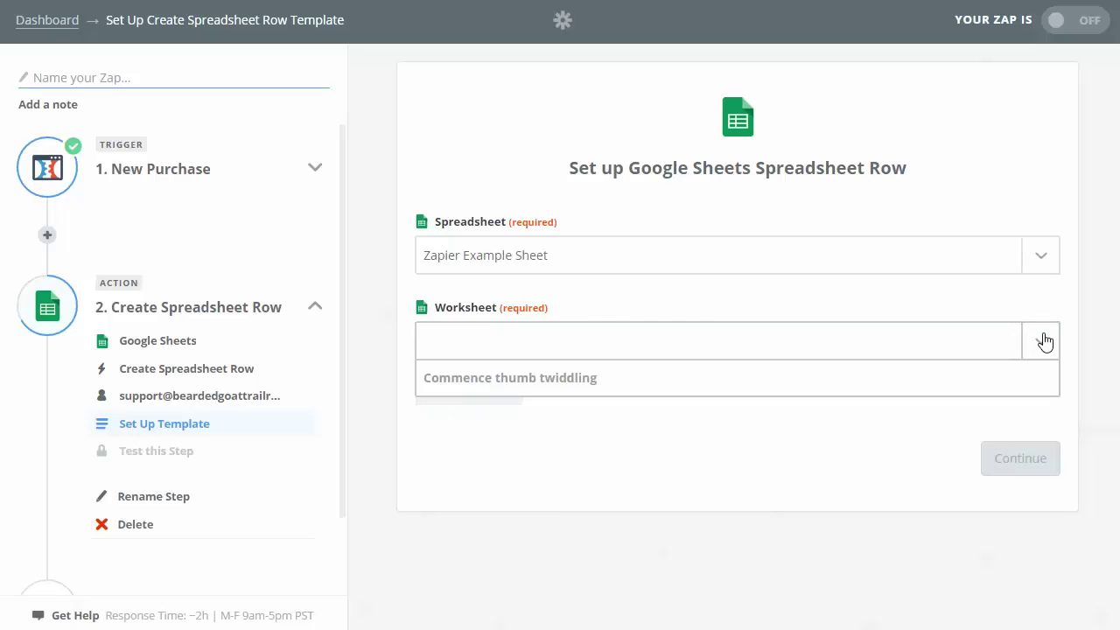
{"action": "left_click", "coordinate": [512, 424]}
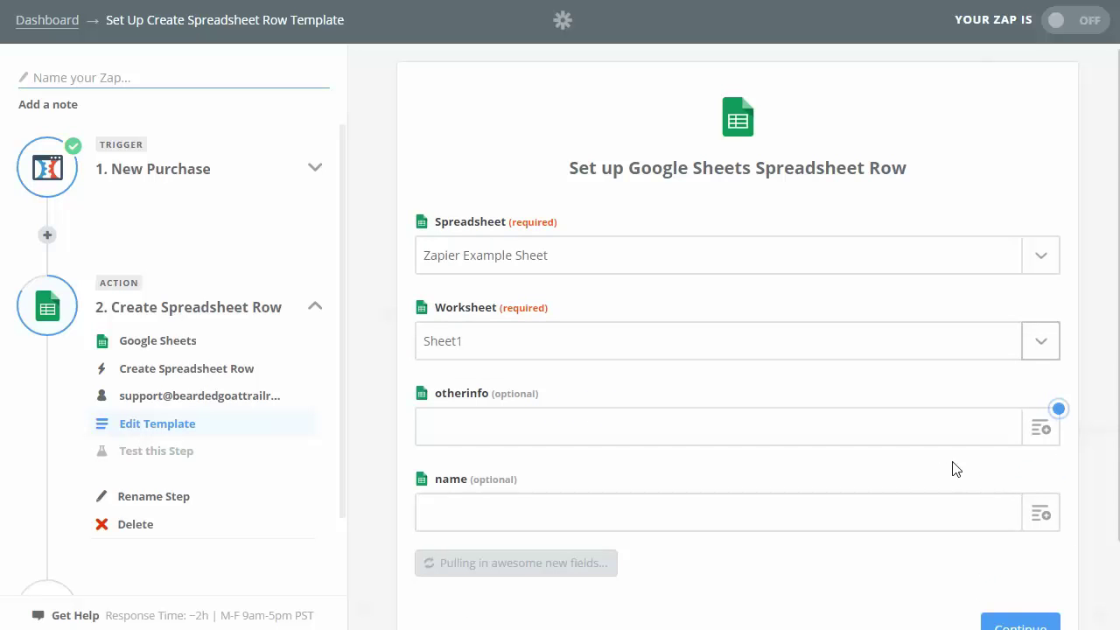
{"action": "scroll", "coordinate": [875, 524], "scroll_direction": "down", "scroll_amount": 2}
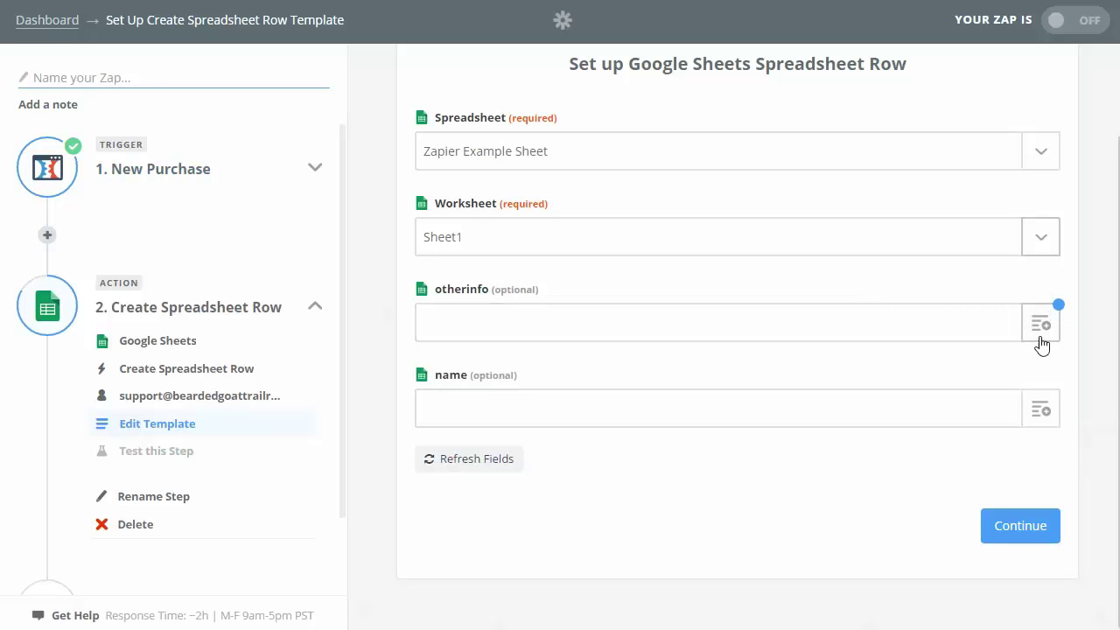
{"action": "left_click", "coordinate": [1041, 409]}
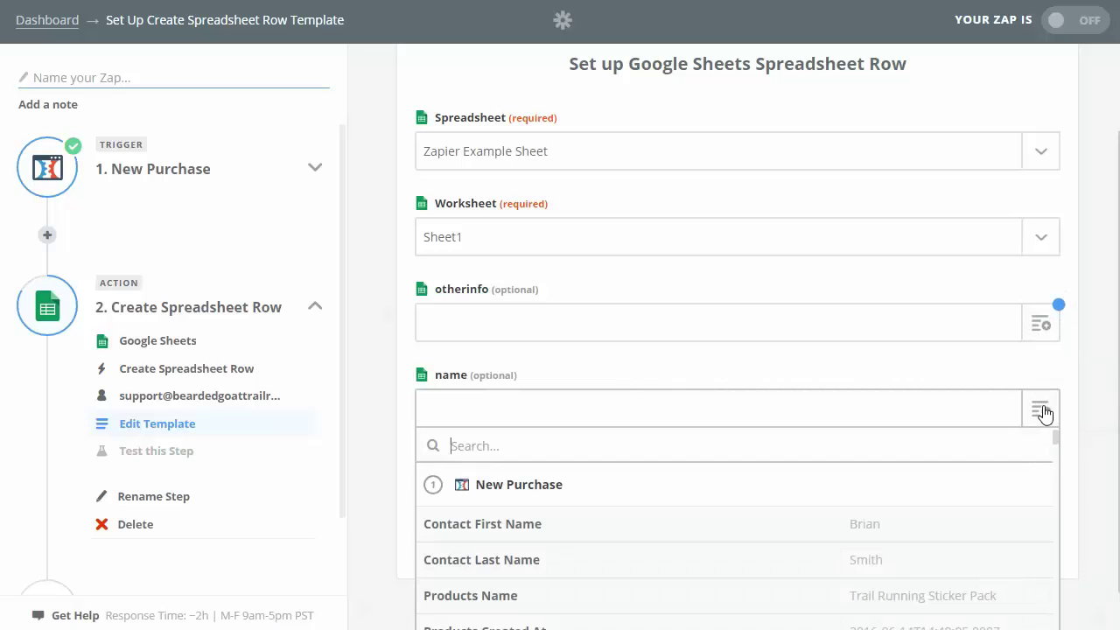
{"action": "scroll", "coordinate": [1092, 423], "scroll_direction": "down", "scroll_amount": 1}
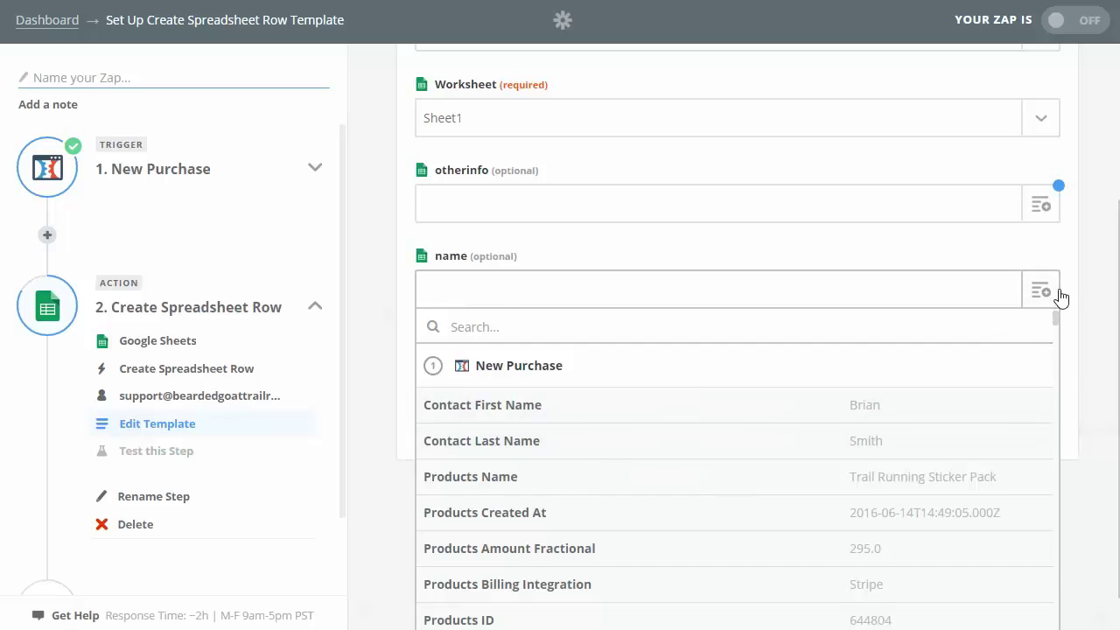
{"action": "scroll", "coordinate": [1068, 294], "scroll_direction": "up", "scroll_amount": 2}
{"action": "left_click", "coordinate": [1082, 369]}
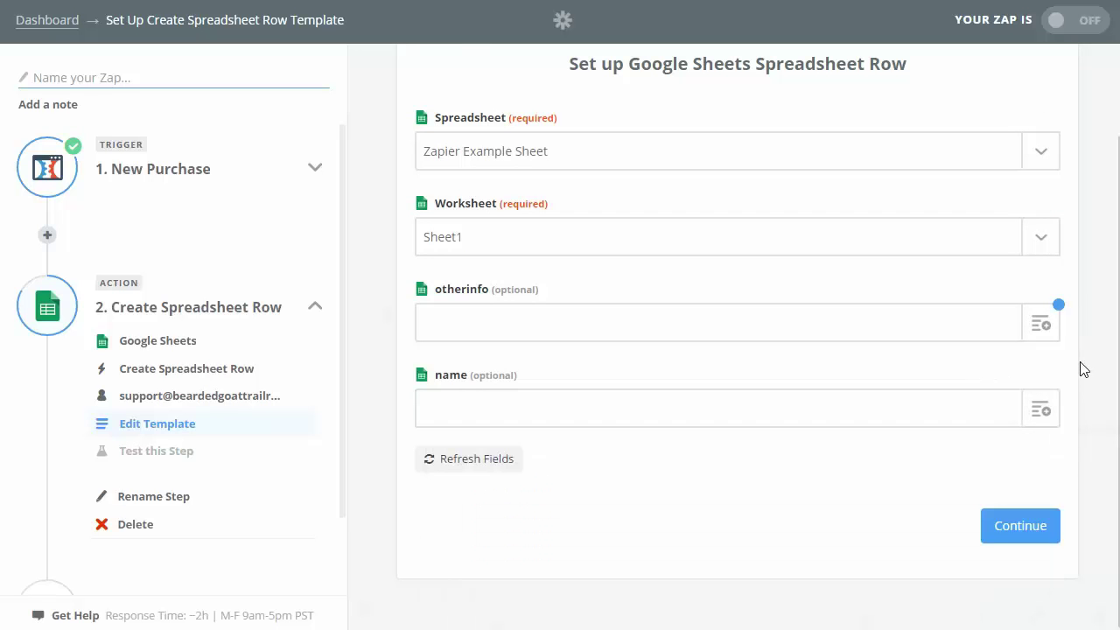
- Map Products HTML Body into otherinfo and Contact First Name into name, then continue
{"action": "left_click", "coordinate": [1041, 325]}
{"action": "scroll", "coordinate": [818, 507], "scroll_direction": "down", "scroll_amount": 5}
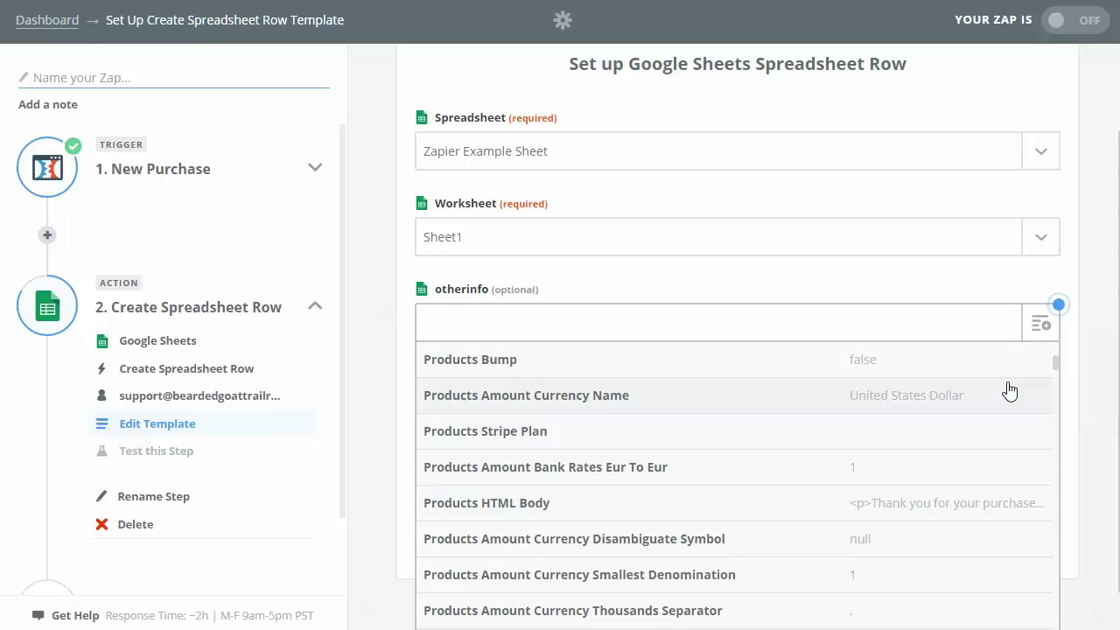
{"action": "mouse_move", "coordinate": [1058, 367]}
{"action": "left_mouse_down"}
{"action": "mouse_move", "coordinate": [1057, 420]}
{"action": "mouse_move", "coordinate": [1060, 382]}
{"action": "left_mouse_up"}
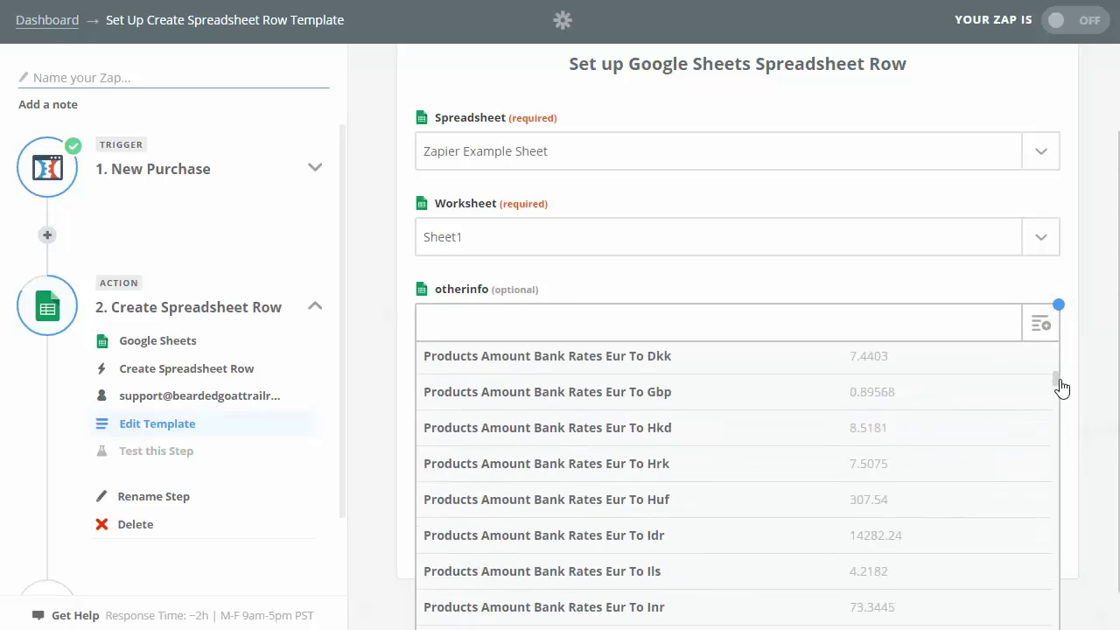
{"action": "scroll", "coordinate": [707, 461], "scroll_direction": "up", "scroll_amount": 3}
{"action": "scroll", "coordinate": [707, 461], "scroll_direction": "up", "scroll_amount": 5}
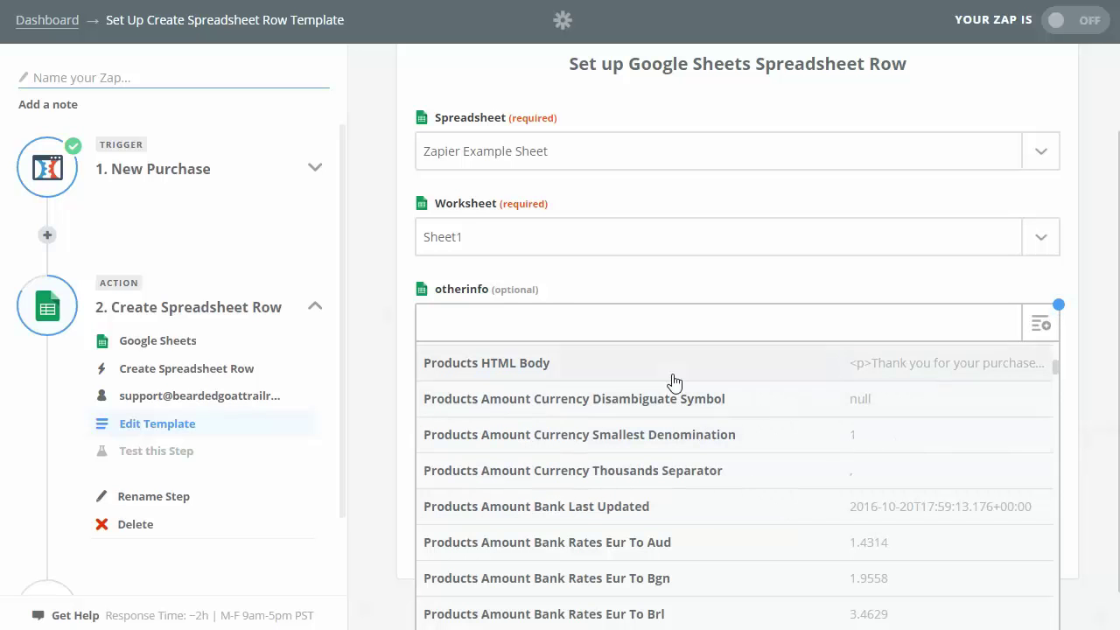
{"action": "left_click", "coordinate": [551, 366]}
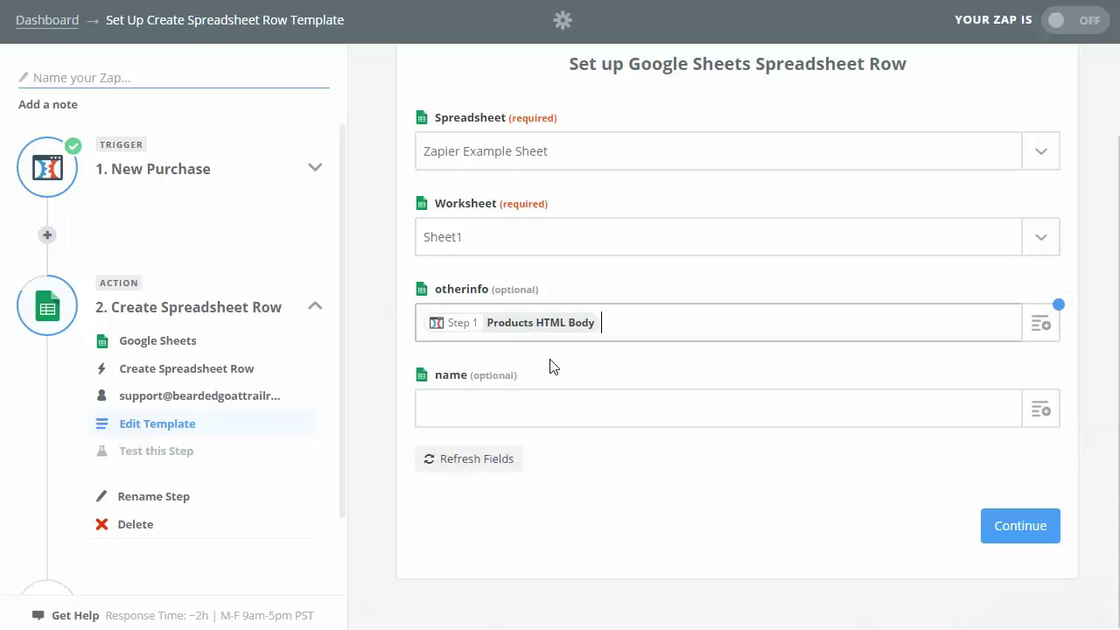
{"action": "left_click", "coordinate": [1043, 416]}
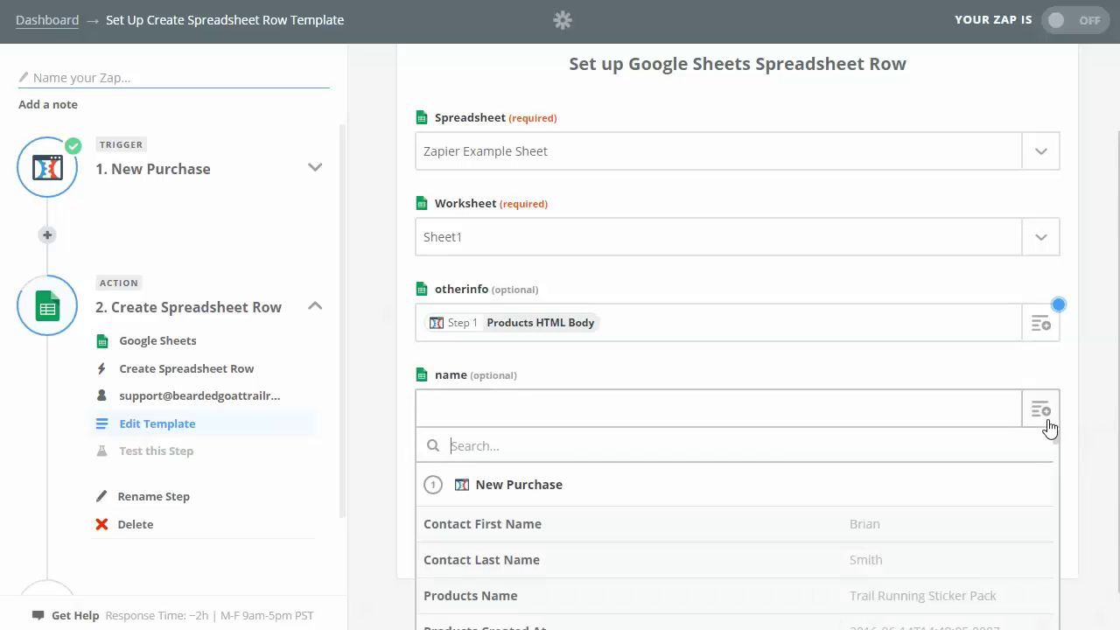
{"action": "left_click", "coordinate": [869, 533]}
{"action": "left_click", "coordinate": [1017, 525]}
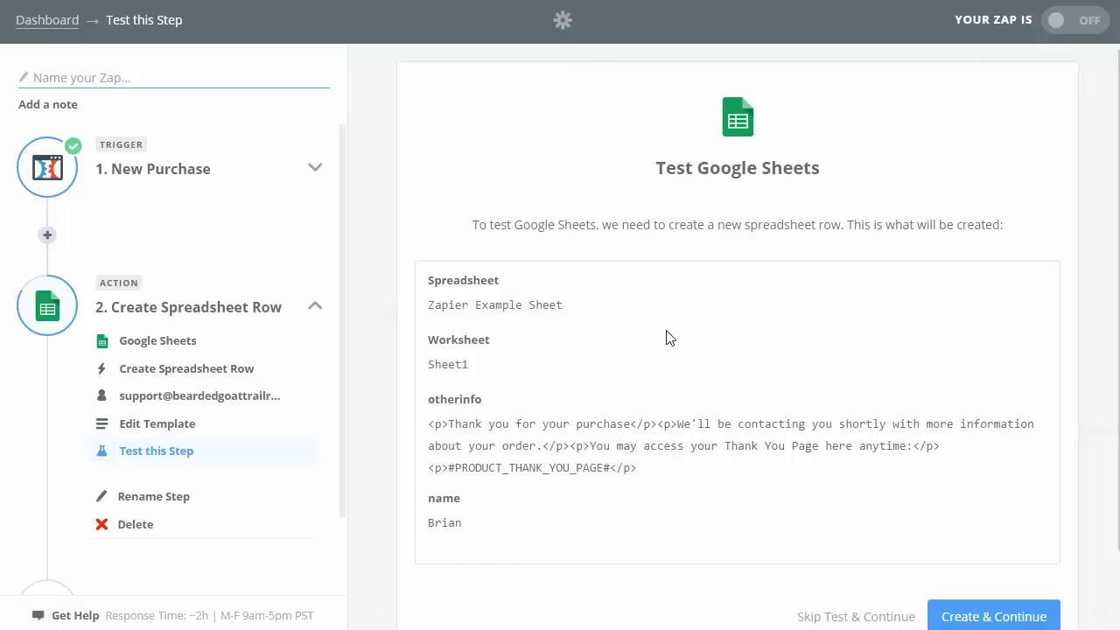
- Create the test row in Zapier Example Sheet to verify the Google Sheets step
{"action": "left_click", "coordinate": [1000, 616]}
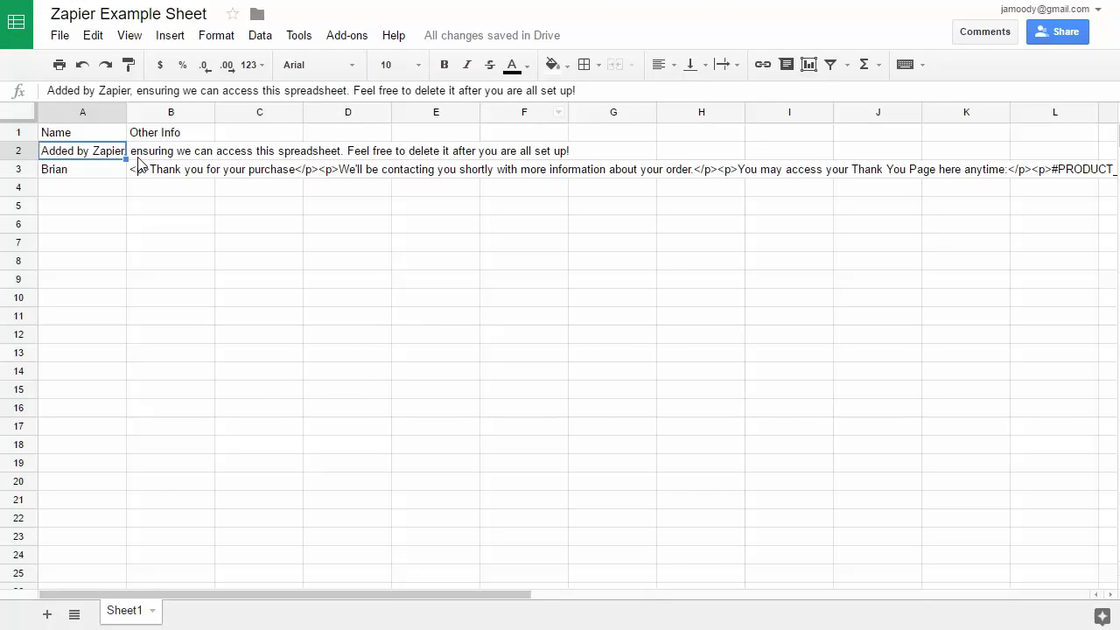
{"action": "left_click_drag", "start_coordinate": [105, 153], "coordinate": [514, 159]}
{"action": "left_click_drag", "start_coordinate": [93, 175], "coordinate": [292, 181]}
{"action": "left_click", "coordinate": [192, 182]}
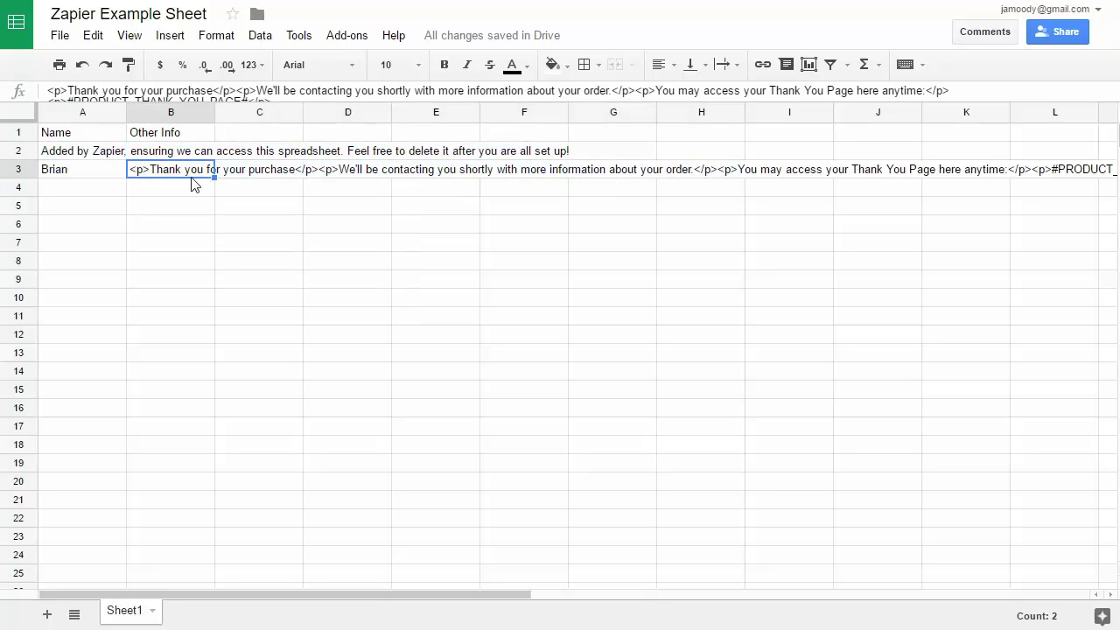
{"action": "left_click_drag", "start_coordinate": [110, 177], "coordinate": [431, 156]}
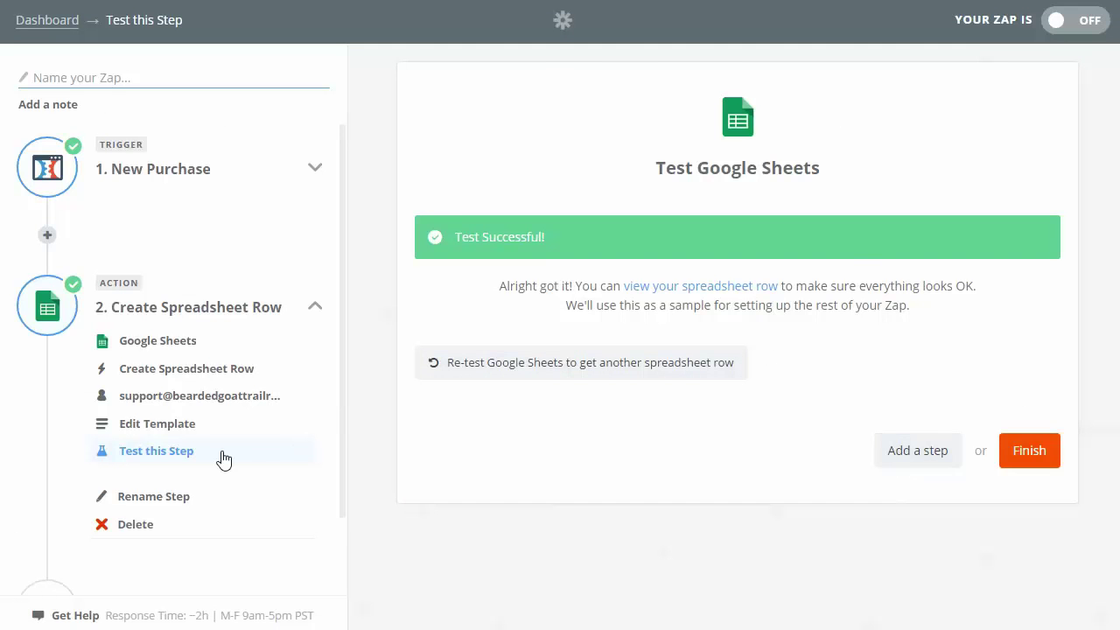
{"action": "left_click", "coordinate": [178, 431]}
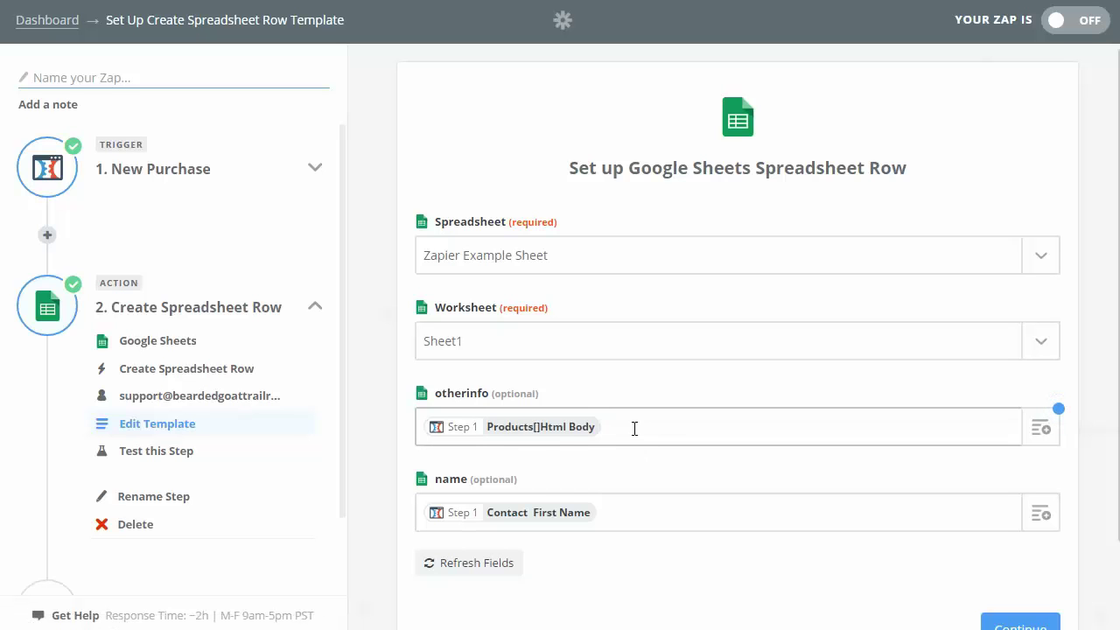
{"action": "type", "text": "br><"}
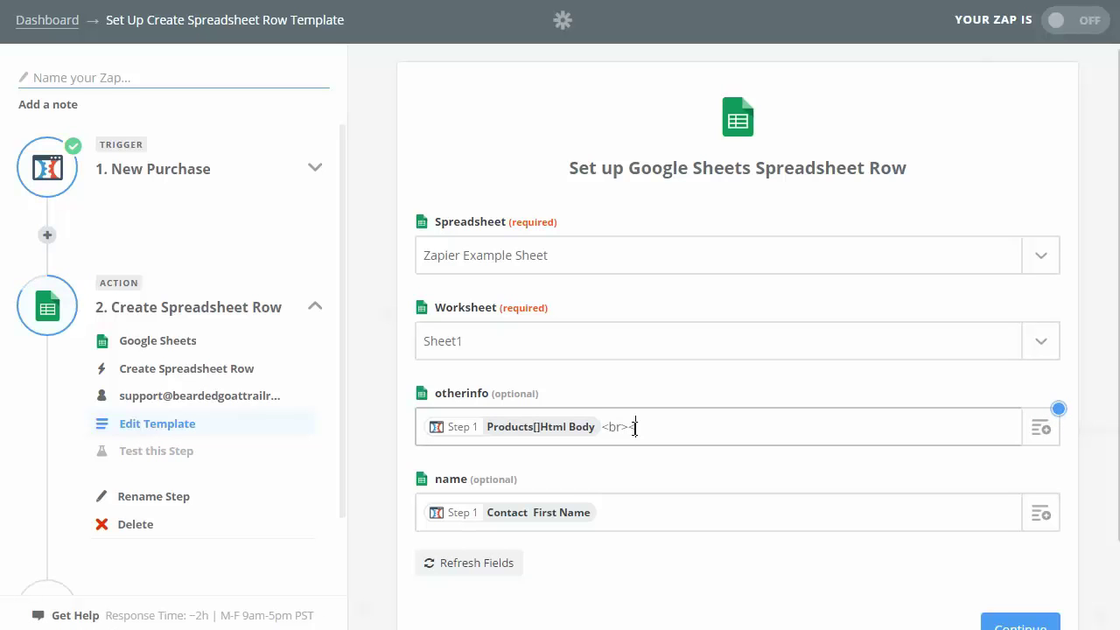
{"action": "type", "text": "br>"}
{"action": "key", "text": "BackSpace"}
{"action": "key", "text": "BackSpace"}
{"action": "key", "text": "BackSpace"}
{"action": "key", "text": "BackSpace"}
{"action": "key", "text": "BackSpace"}
{"action": "key", "text": "BackSpace"}
{"action": "key", "text": "BackSpace"}
{"action": "key", "text": "BackSpace"}
{"action": "scroll", "coordinate": [785, 433], "scroll_direction": "down", "scroll_amount": 2}
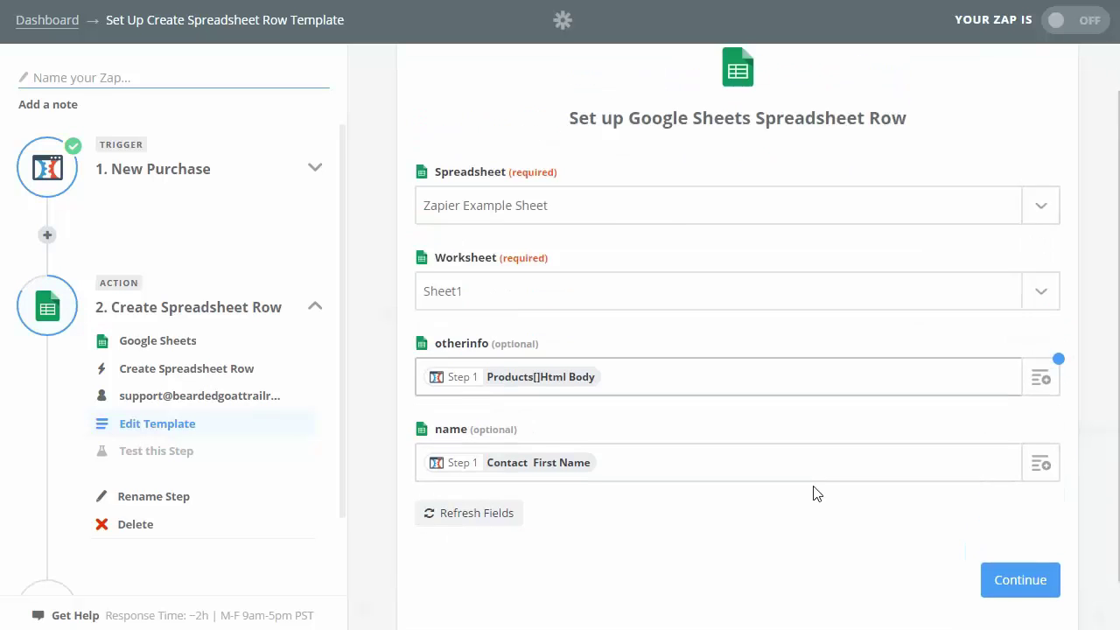
{"action": "left_click", "coordinate": [1006, 523]}
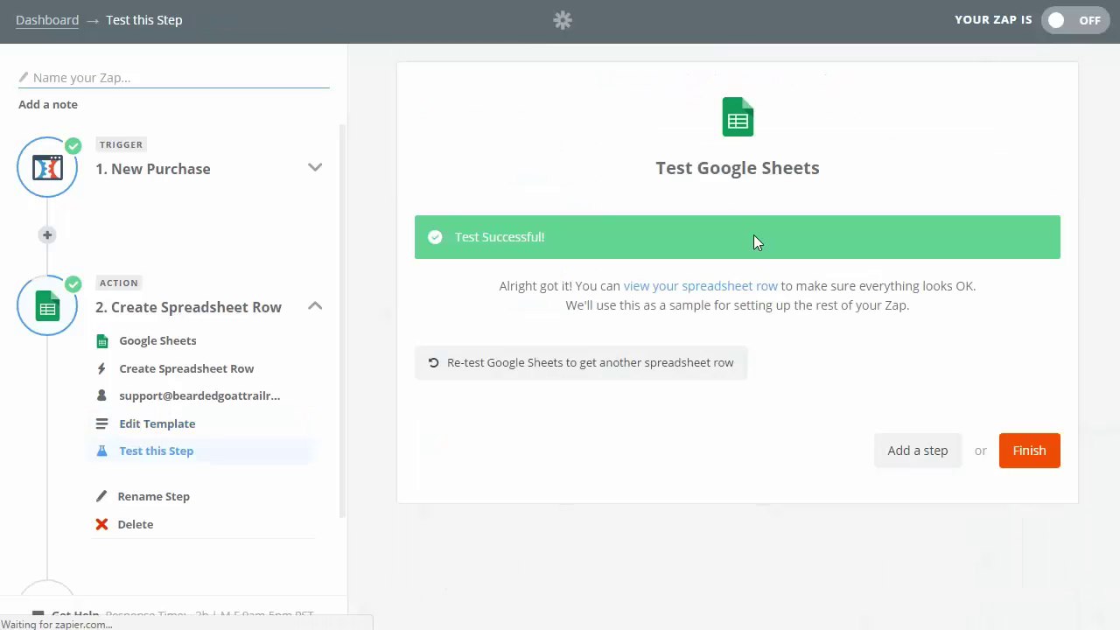
- Finish the Zap, name it 'Example', and switch it on
{"action": "left_click", "coordinate": [1038, 458]}
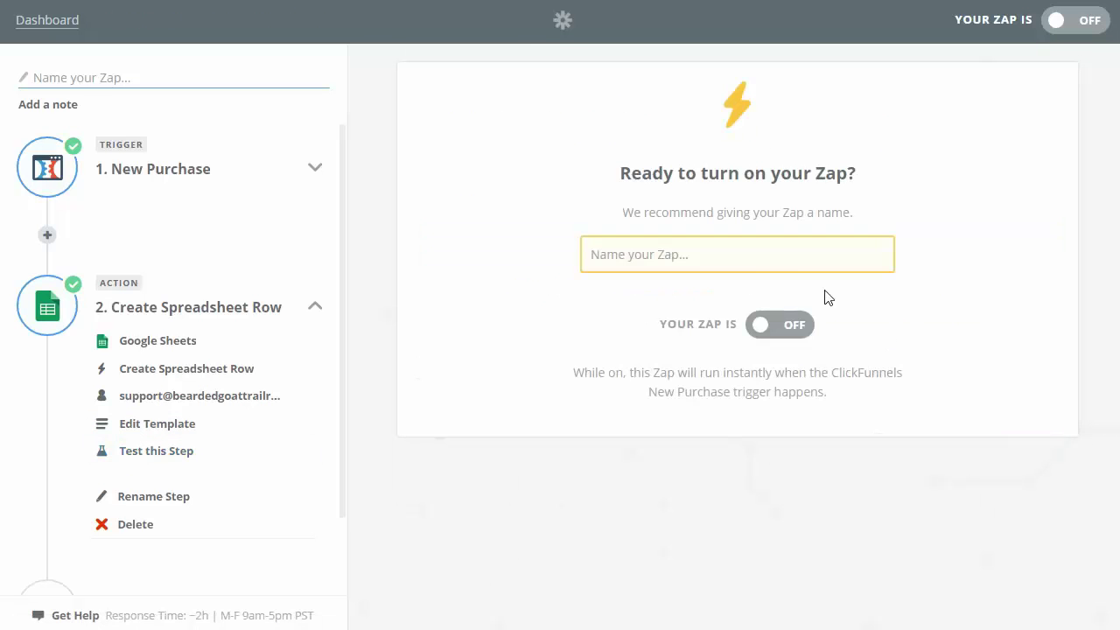
{"action": "left_click", "coordinate": [753, 264]}
{"action": "type", "text": "Example"}
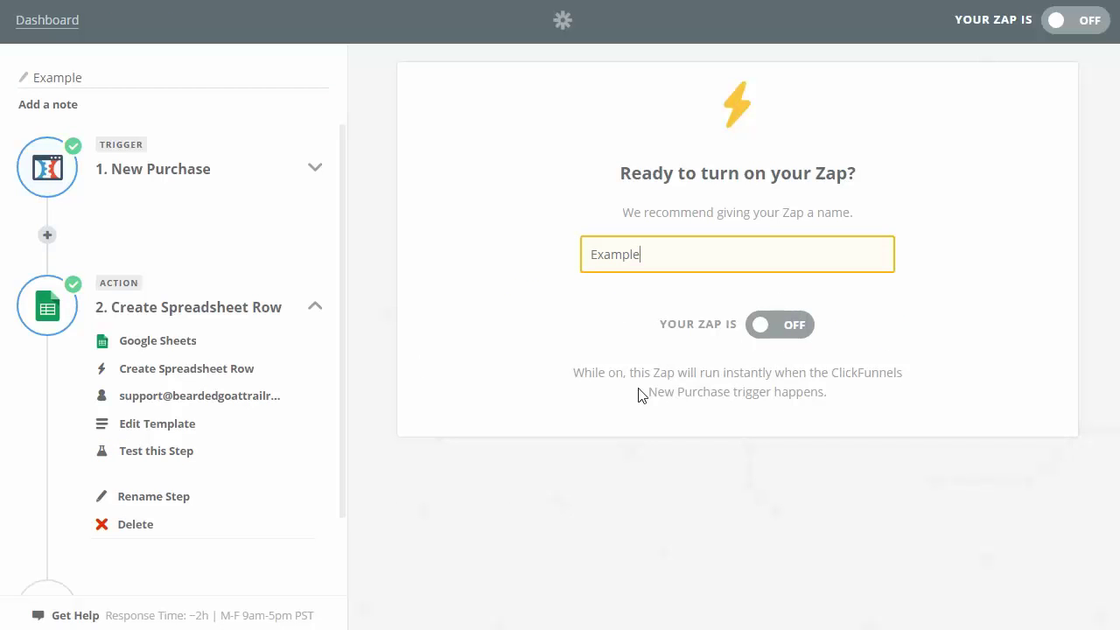
{"action": "left_click_drag", "start_coordinate": [576, 374], "coordinate": [897, 388]}
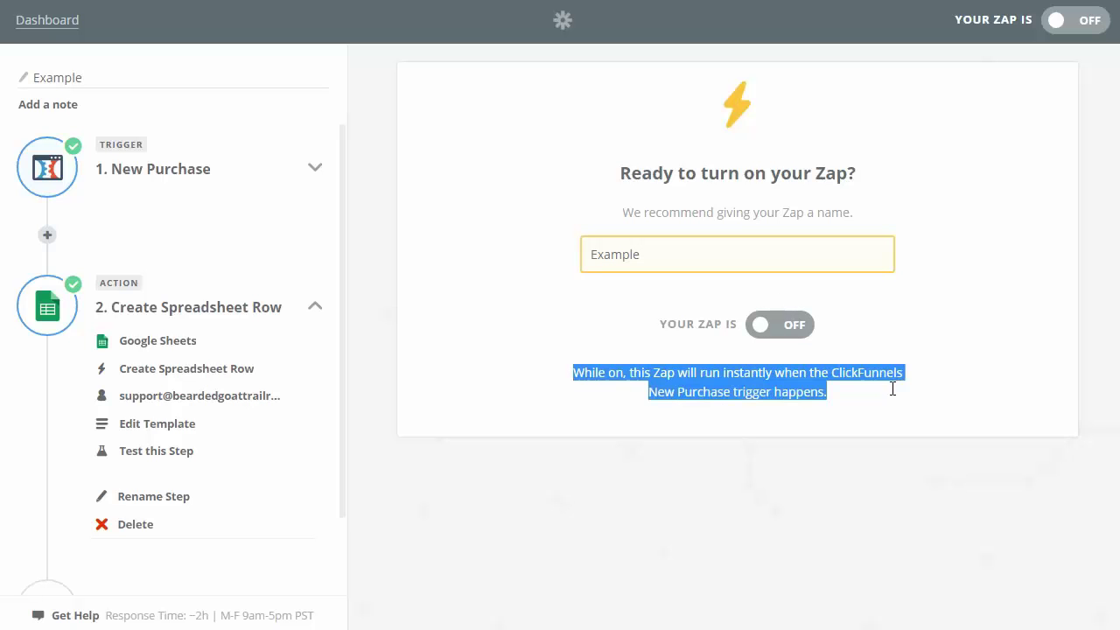
{"action": "left_click", "coordinate": [792, 331]}
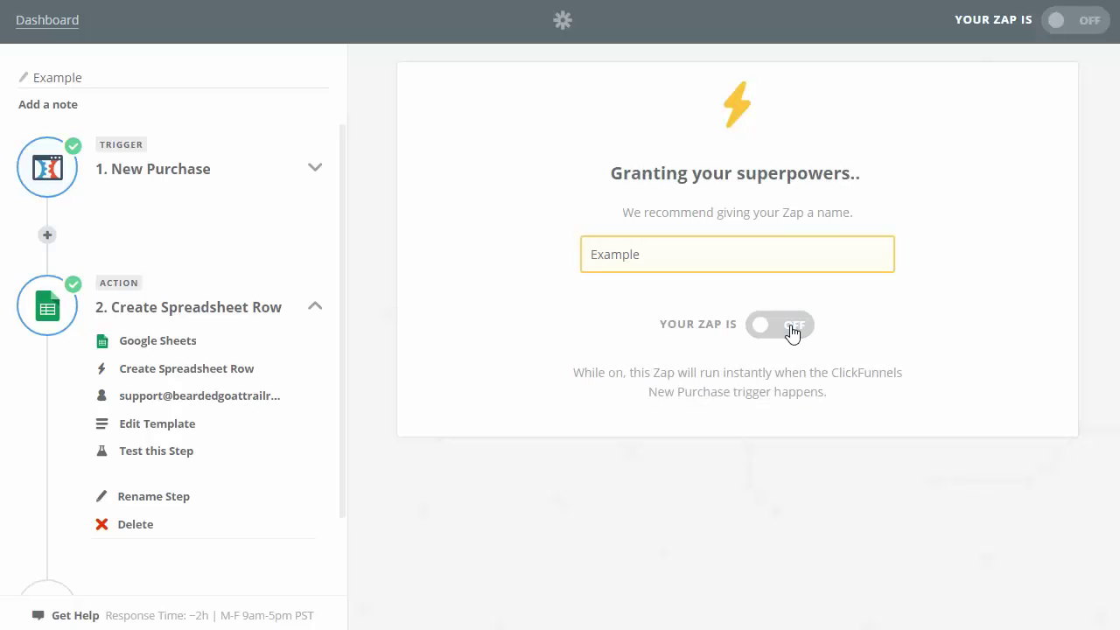